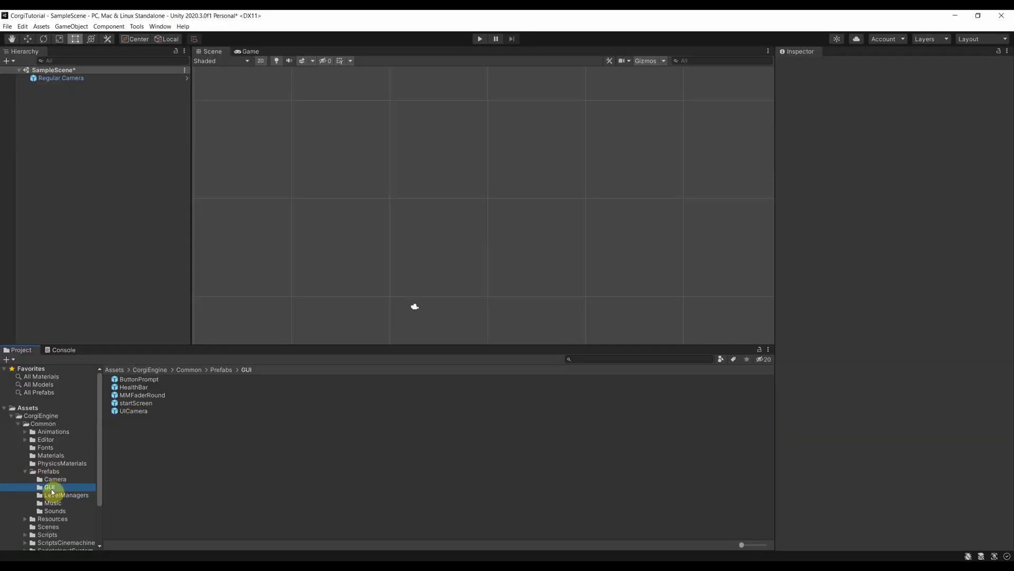
- Drag the UICamera prefab into the scene Hierarchy
left_click(133, 411)
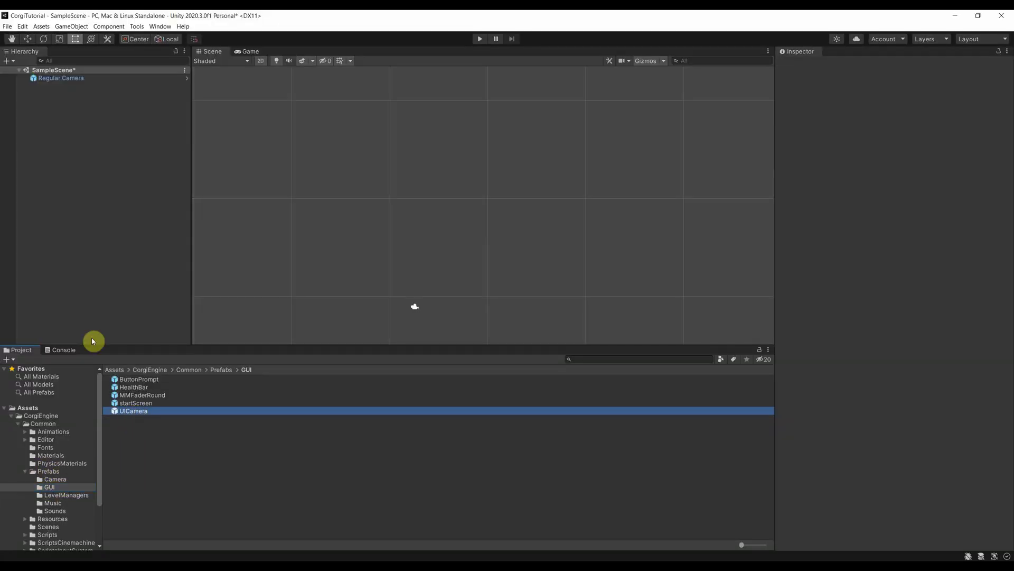
left_click_drag(93, 342, 59, 112)
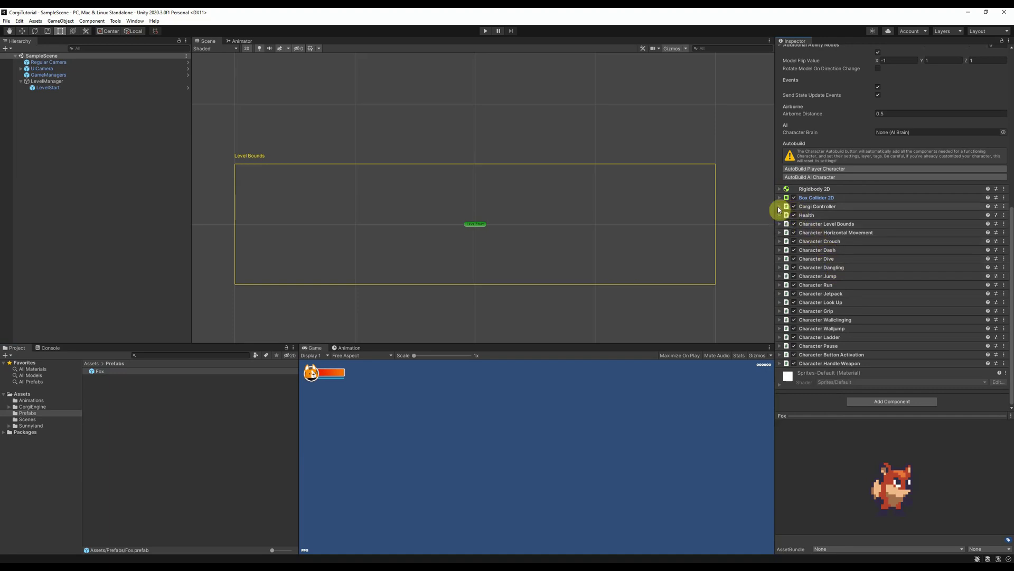
- Expand the Corgi Controller settings and move the spawned Fox left and right in play mode
left_click(780, 207)
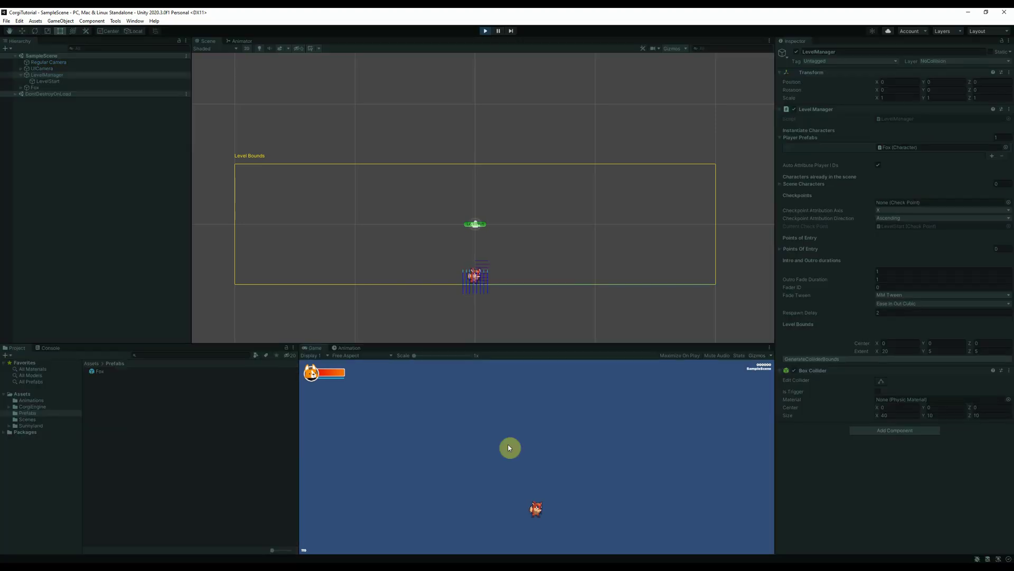
key("Left")
key("Left")
key("Right")
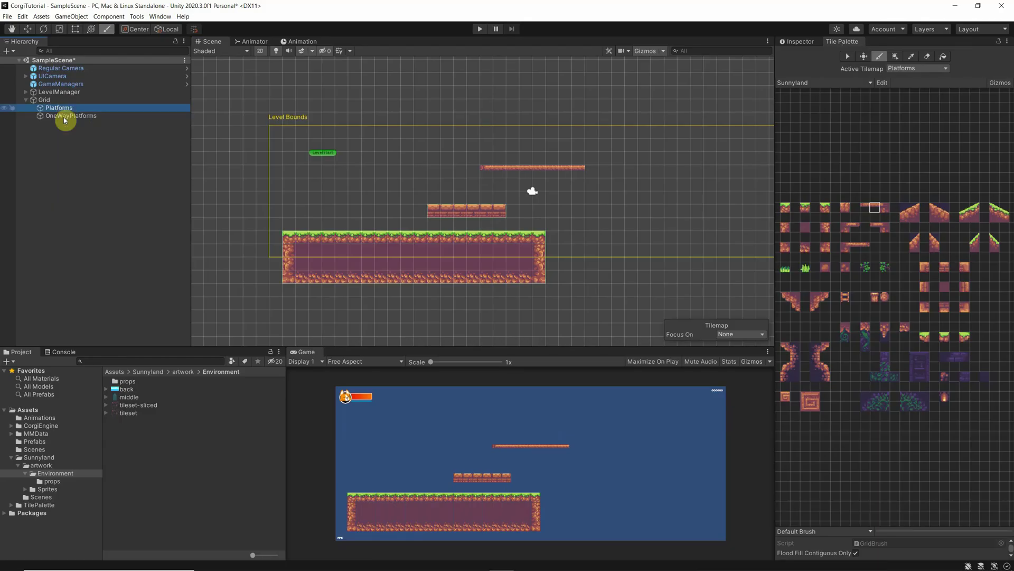
- Paint a platform-end tile on the thin platform and a downward column of wall tiles beneath it
left_click(886, 208)
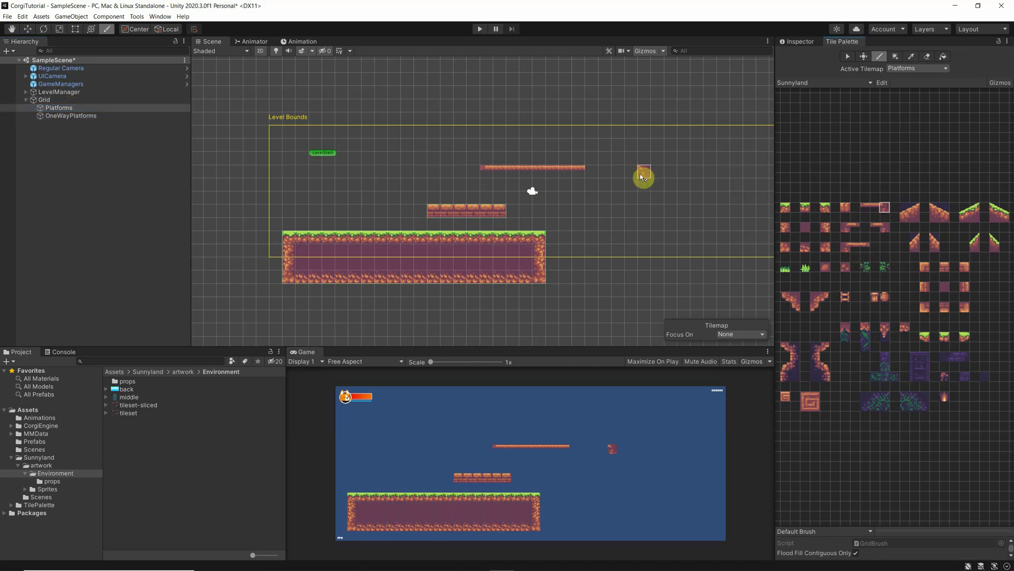
left_click(595, 173)
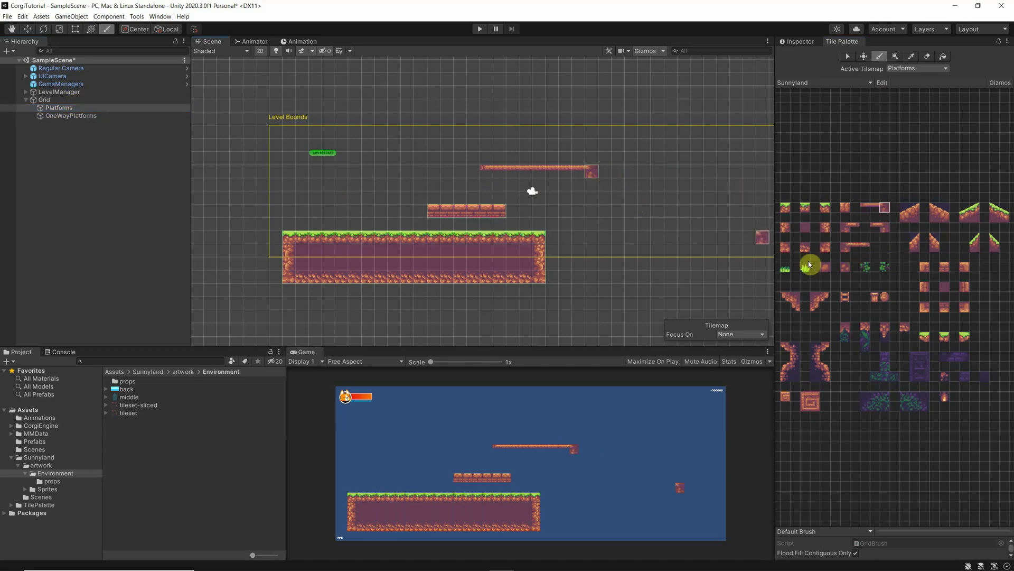
left_click(785, 228)
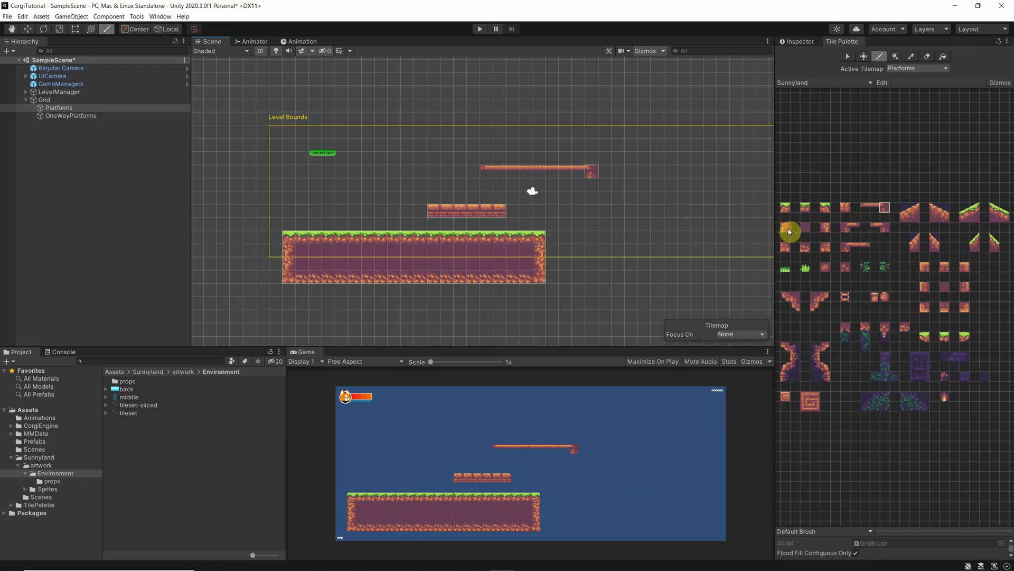
left_click(591, 191)
left_click_drag(591, 194, 598, 278)
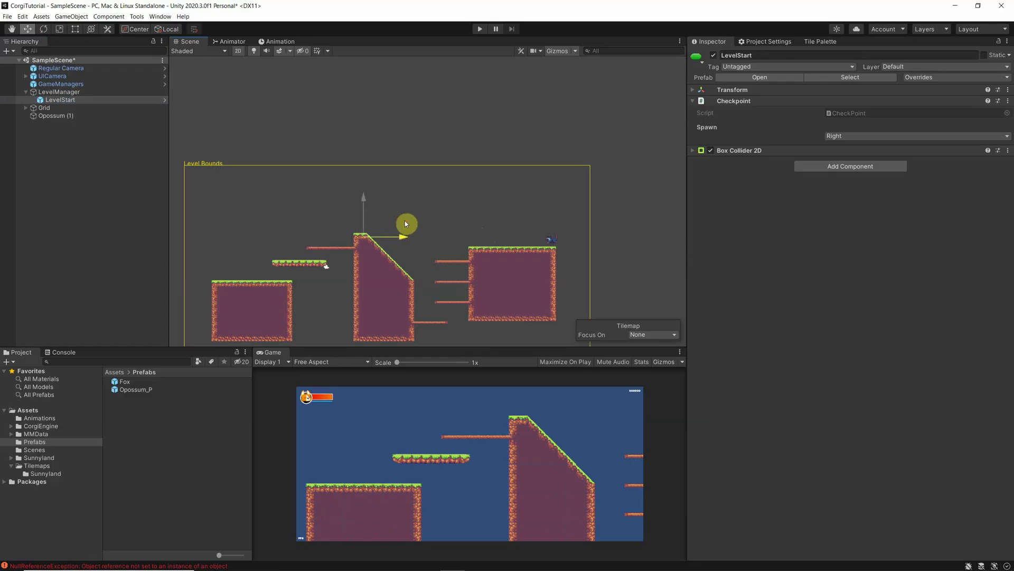
- Move the LevelStart spawn point higher and play the level
left_click_drag(372, 199, 367, 168)
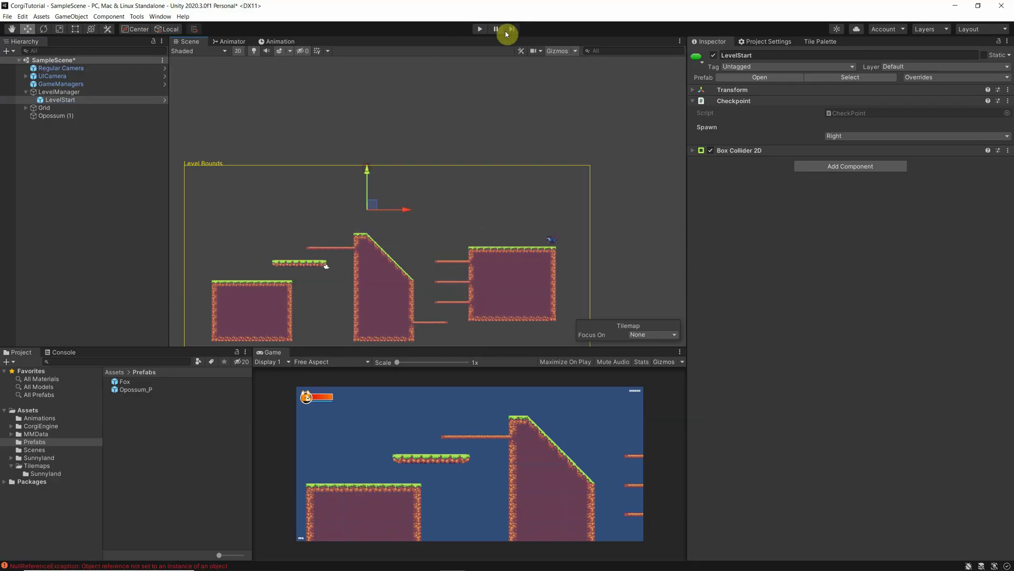
left_click(481, 28)
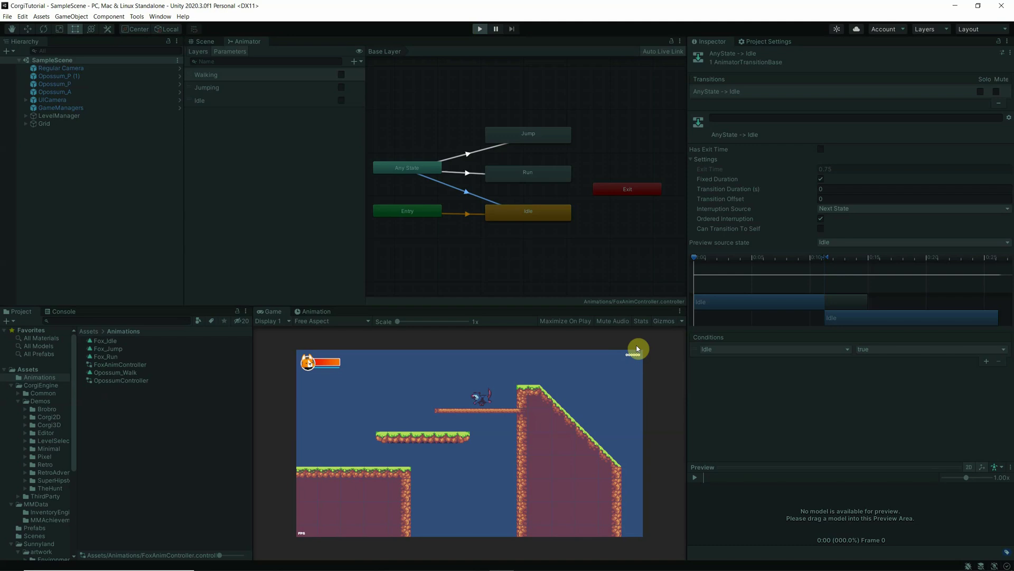
key("ctrl+p")
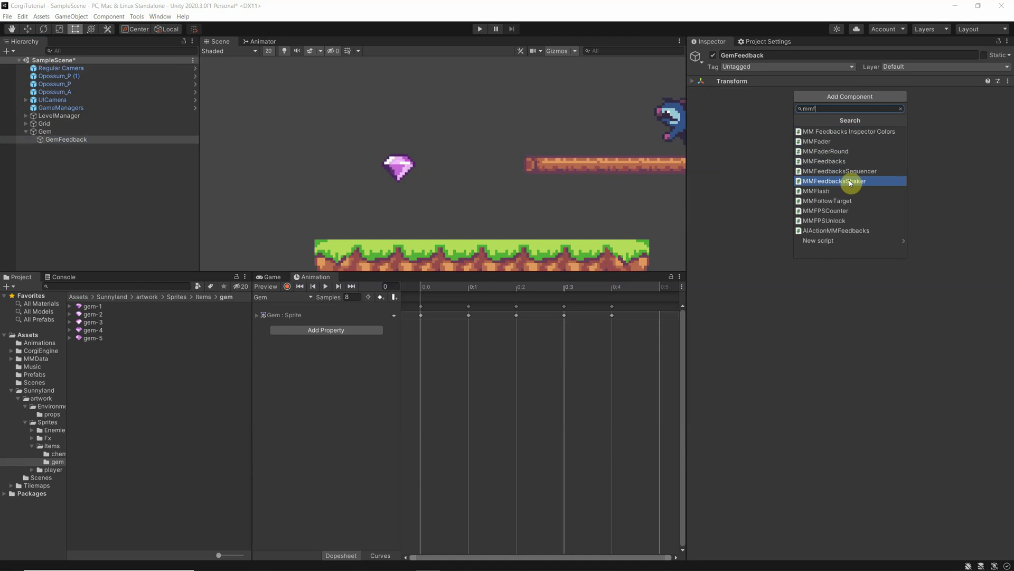
type("ee")
- Add a Corgi Engine Sound feedback to GemFeedback's MMFeedbacks and show the CorgiEngine sound clips
key("Escape")
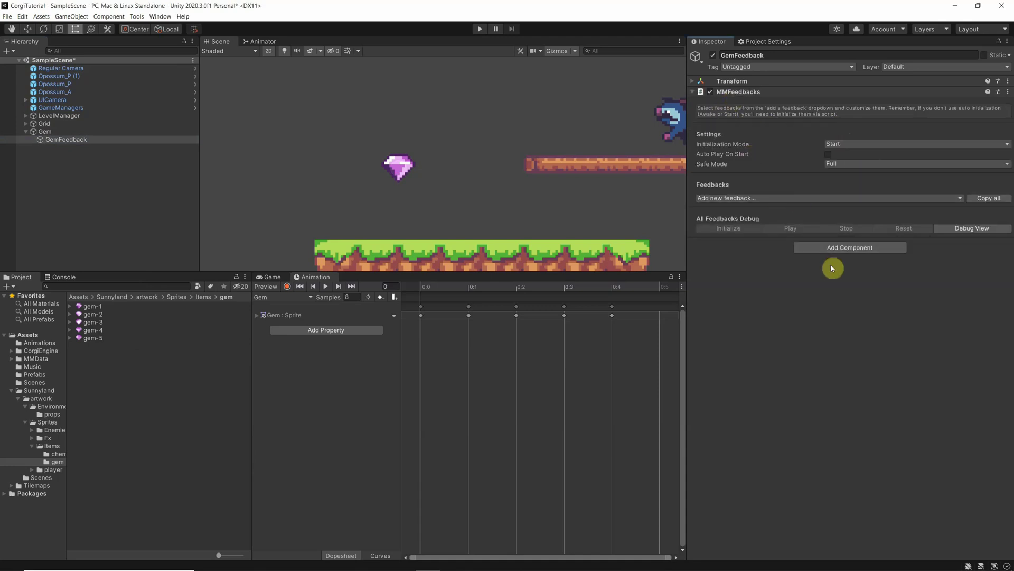
left_click(848, 198)
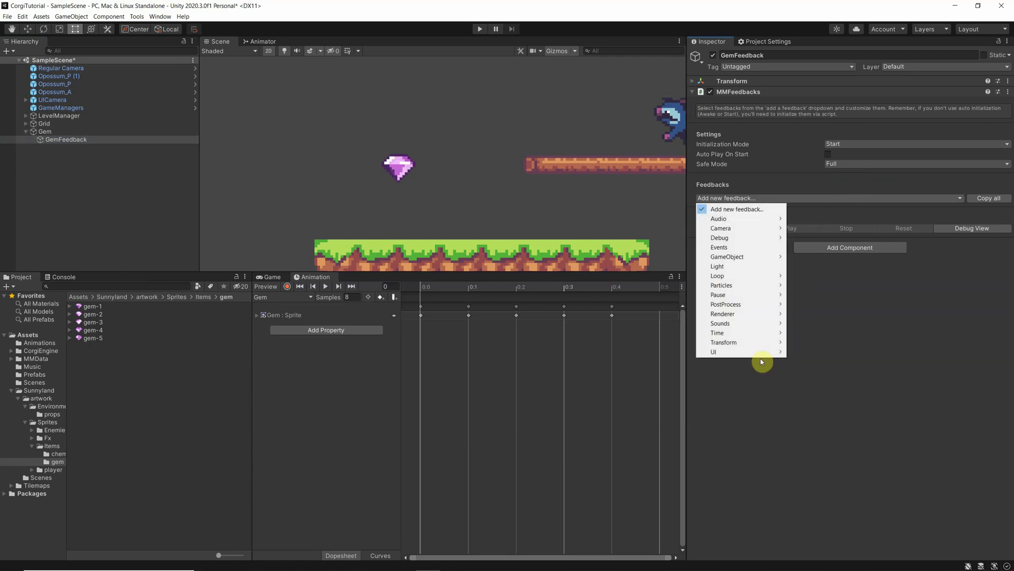
mouse_move(721, 322)
left_click(825, 323)
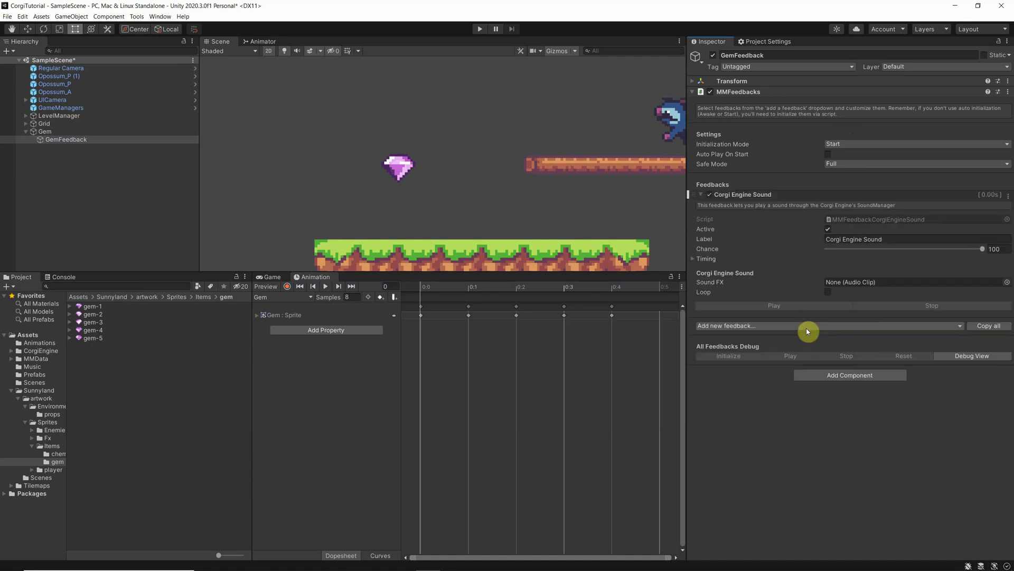
left_click(19, 351)
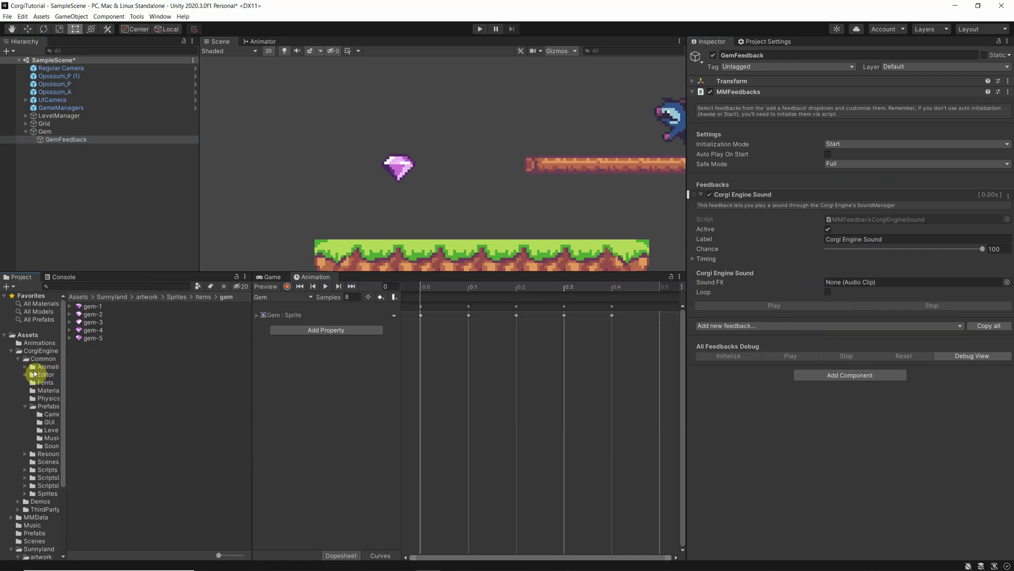
left_click(51, 445)
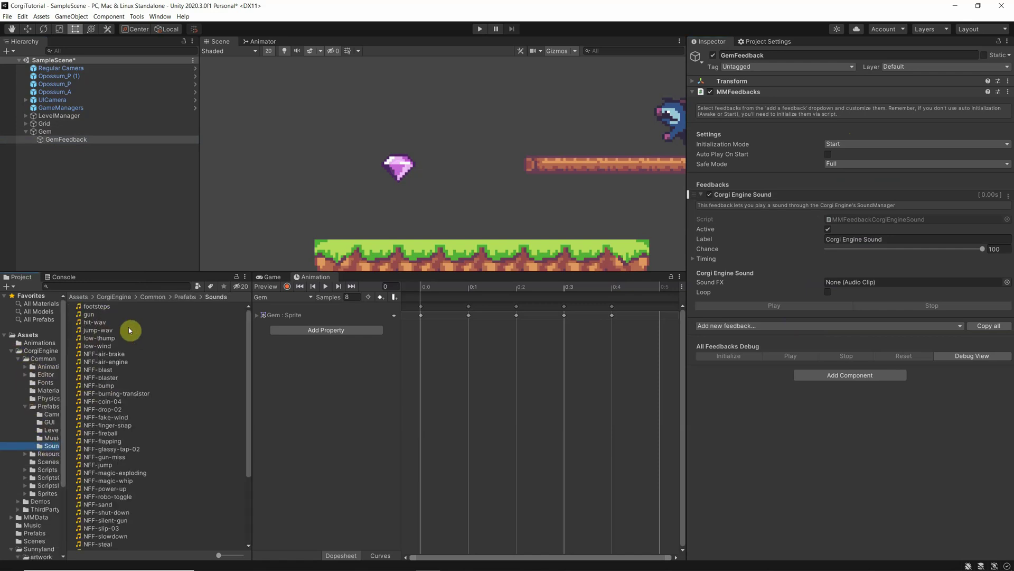